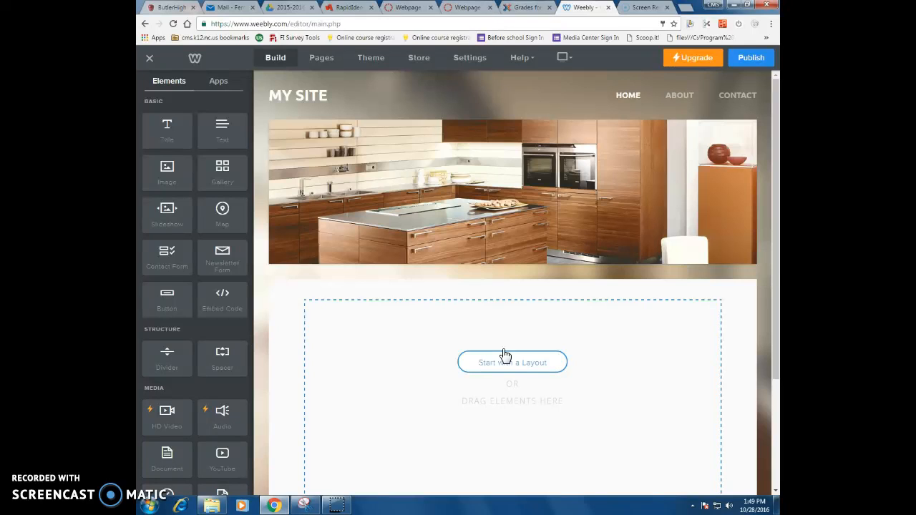
Step: Open the home page's header image for editing and save it to all pages
left_click(506, 369)
mouse_move(498, 183)
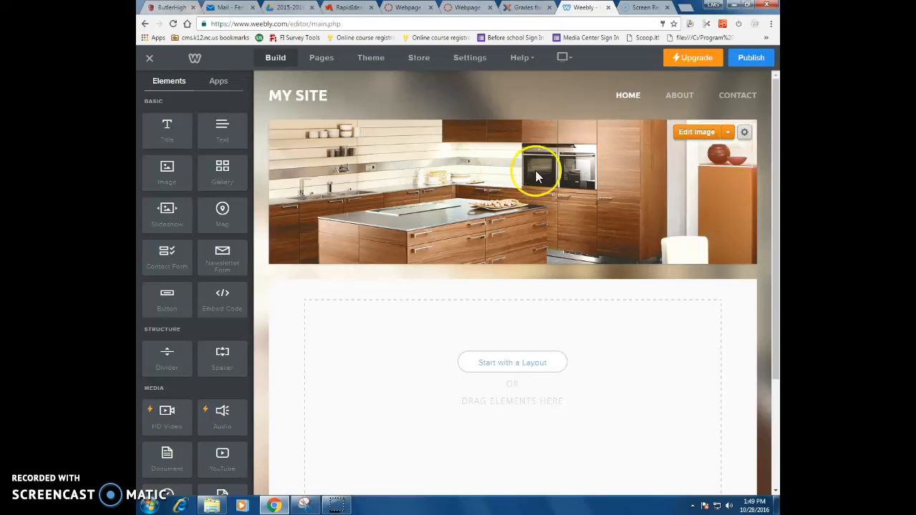
left_click(691, 135)
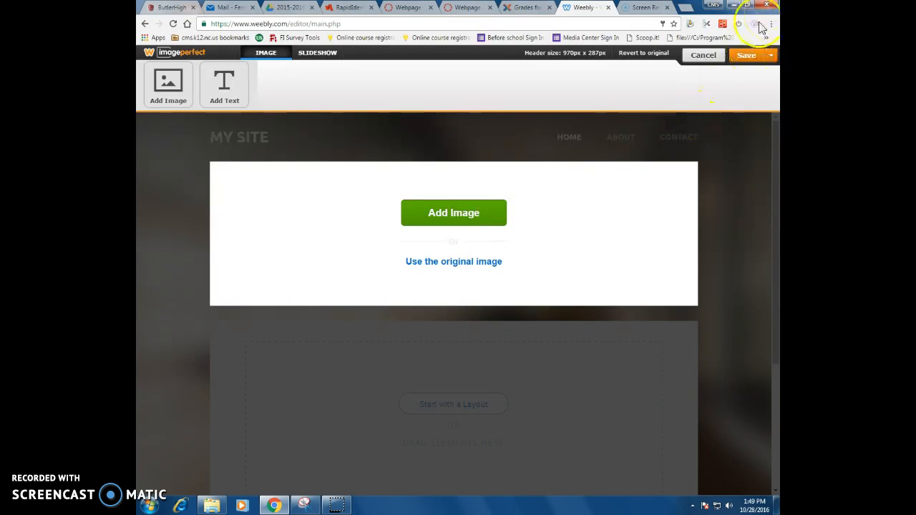
mouse_move(748, 57)
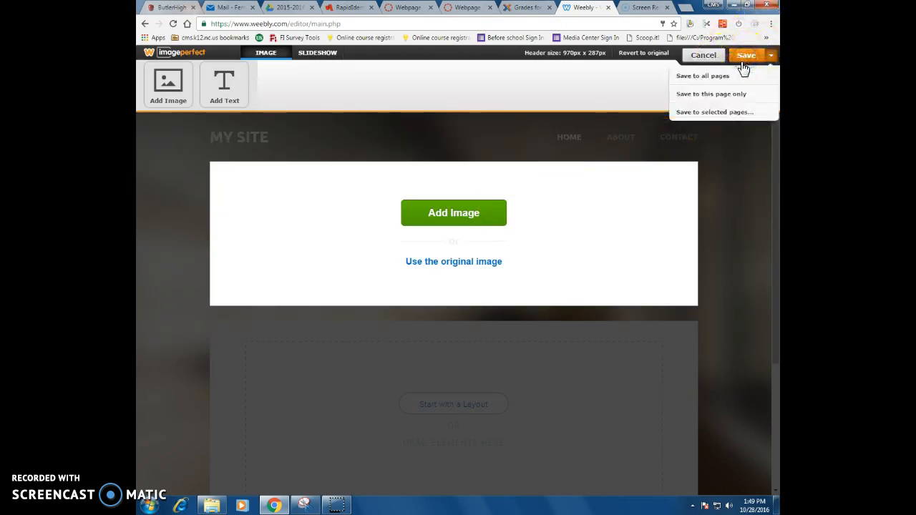
left_click(729, 77)
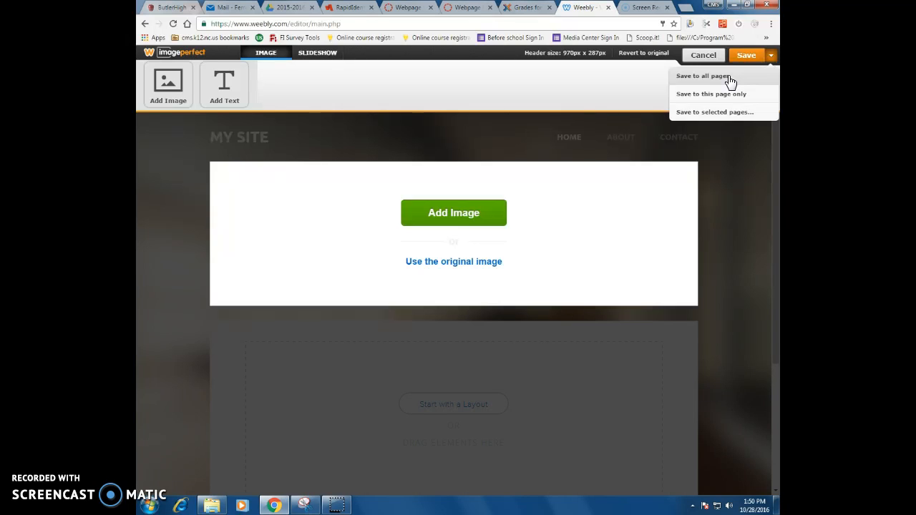
left_click(728, 75)
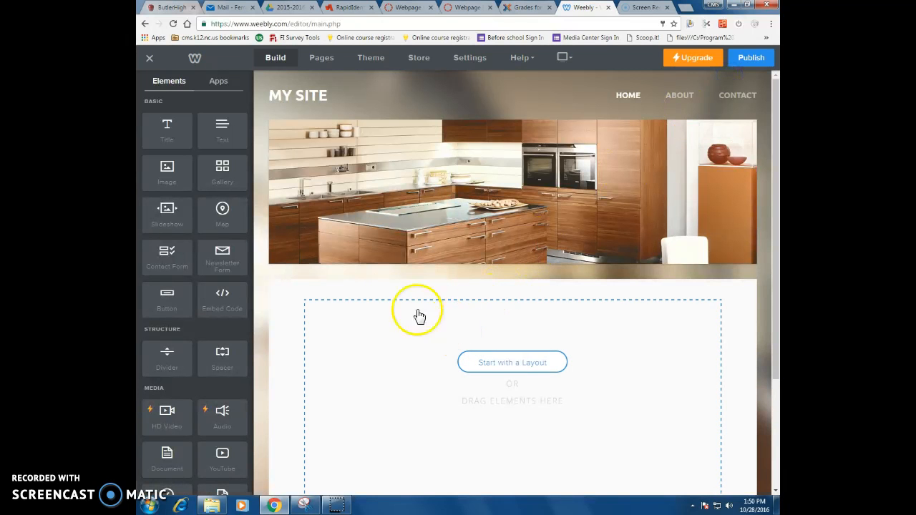
Step: Add a title element to the page content reading "TITLE" and increase its text size
left_click_drag(166, 136, 369, 350)
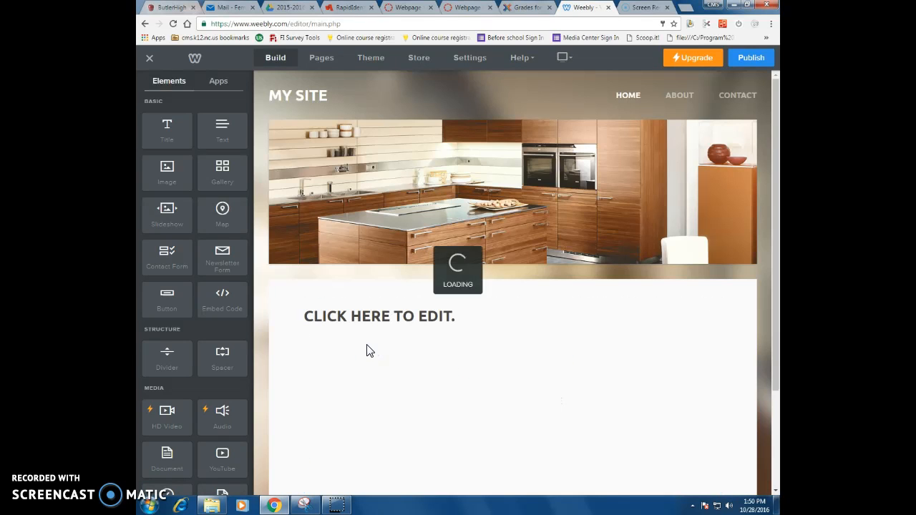
left_click(433, 317)
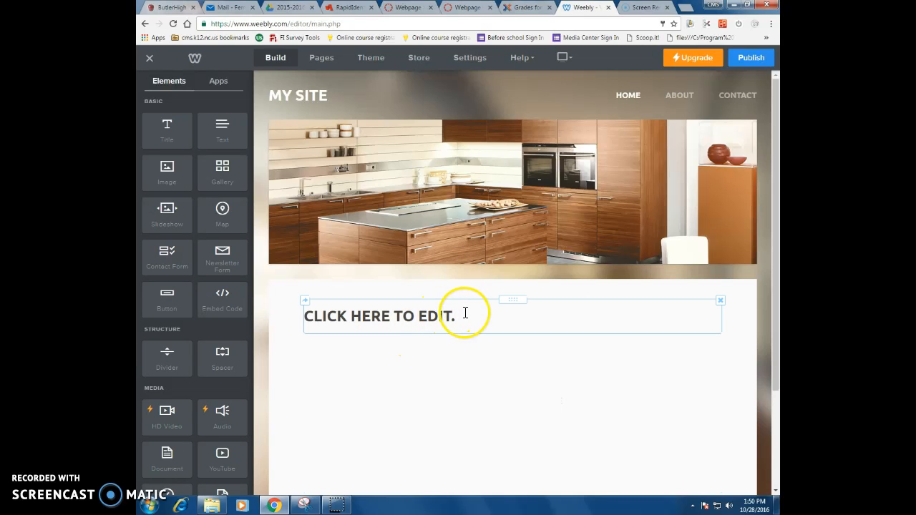
type("TITLE")
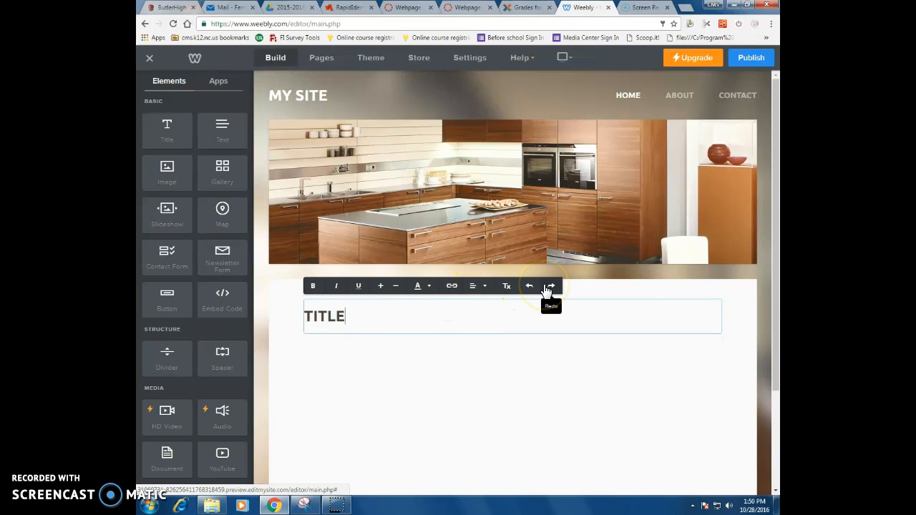
left_click_drag(346, 316, 273, 317)
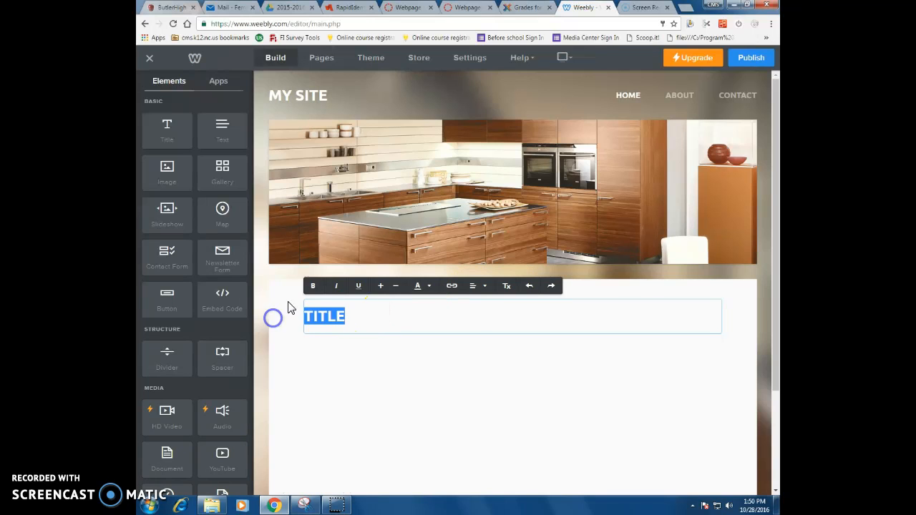
left_click(381, 287)
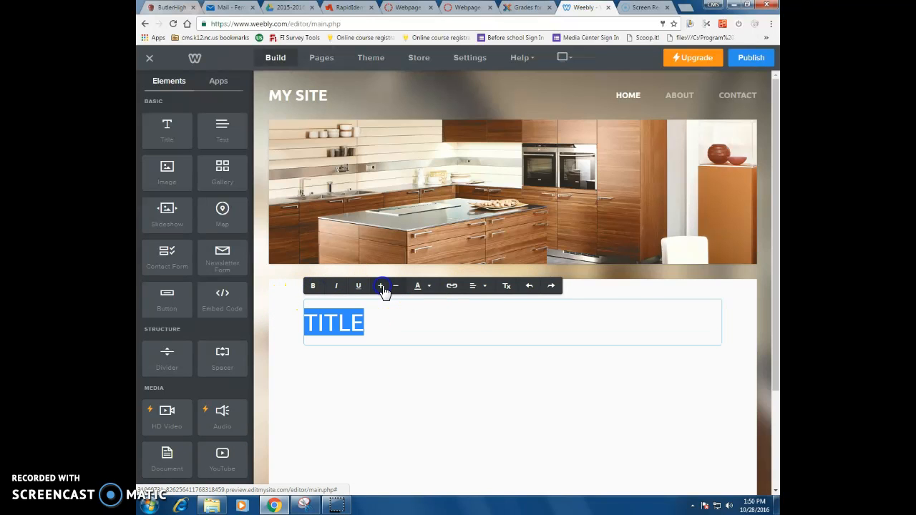
Step: Examine the title's text colour and link options, including the Website URL link settings
left_click(421, 286)
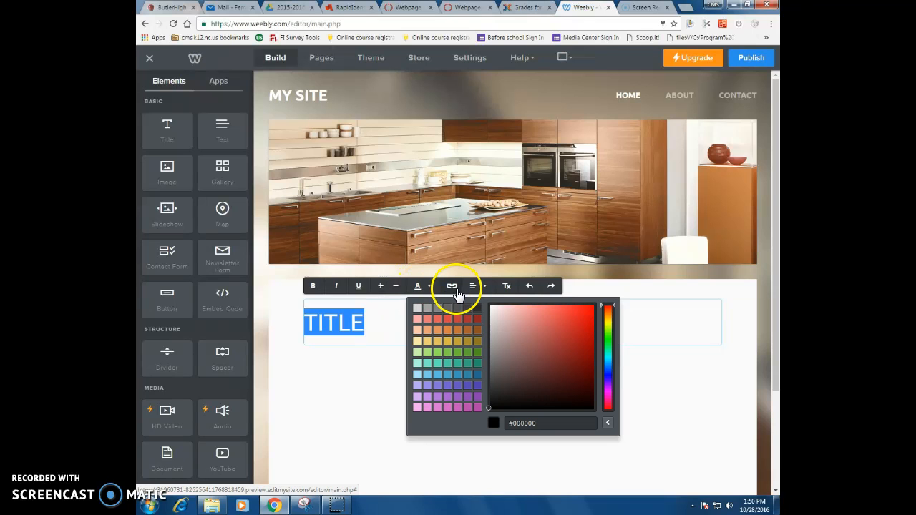
left_click(455, 287)
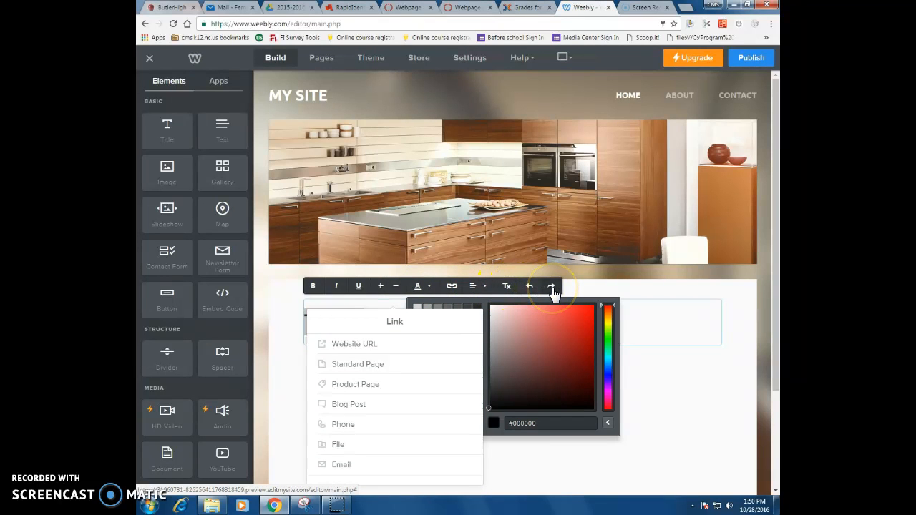
left_click(330, 346)
left_click(334, 377)
left_click(334, 379)
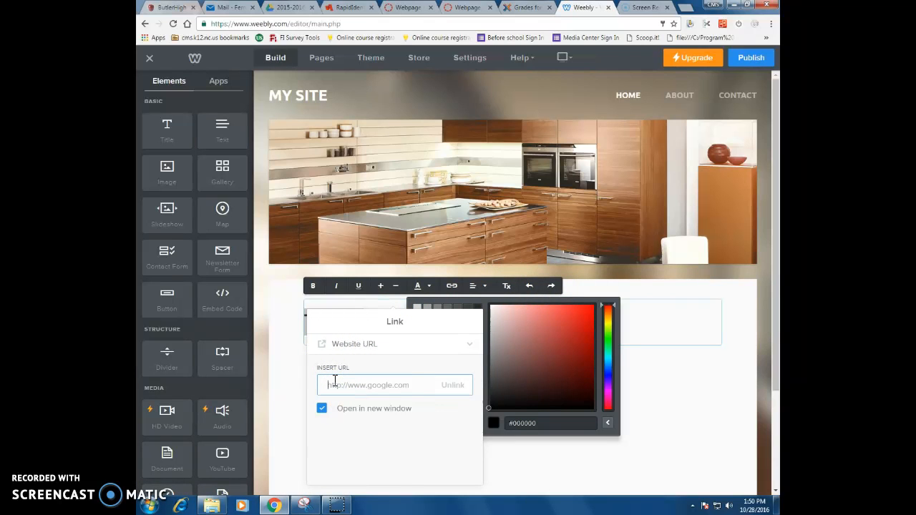
left_click(324, 430)
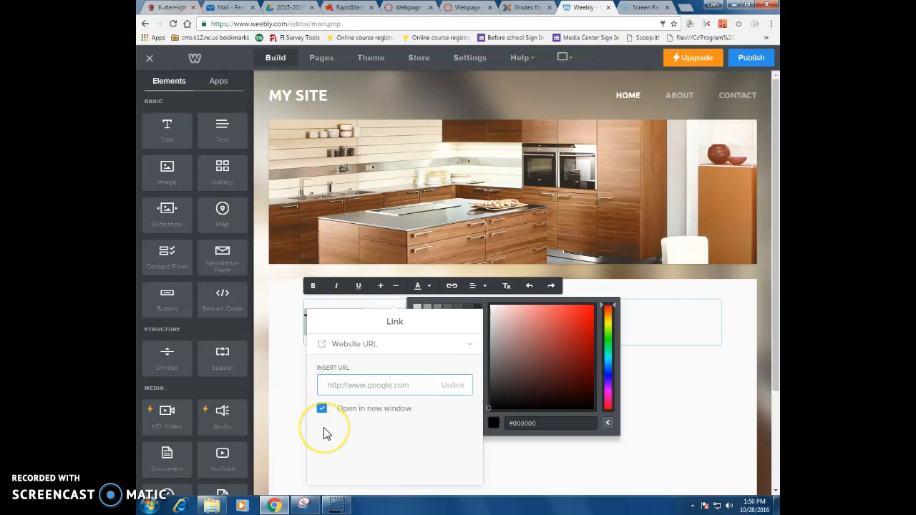
left_click(353, 344)
left_click(637, 331)
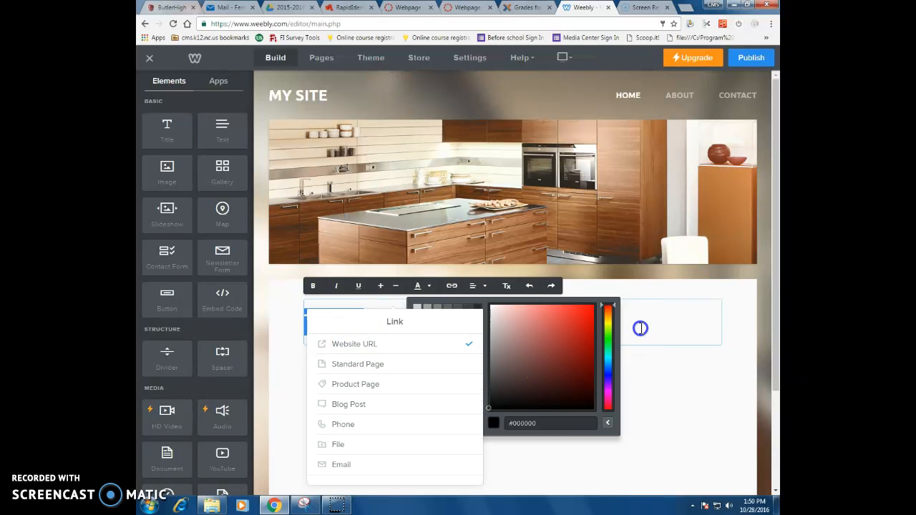
left_click(343, 400)
Step: Add two text elements below the title and arrange them side by side in two columns
left_click_drag(220, 150, 322, 403)
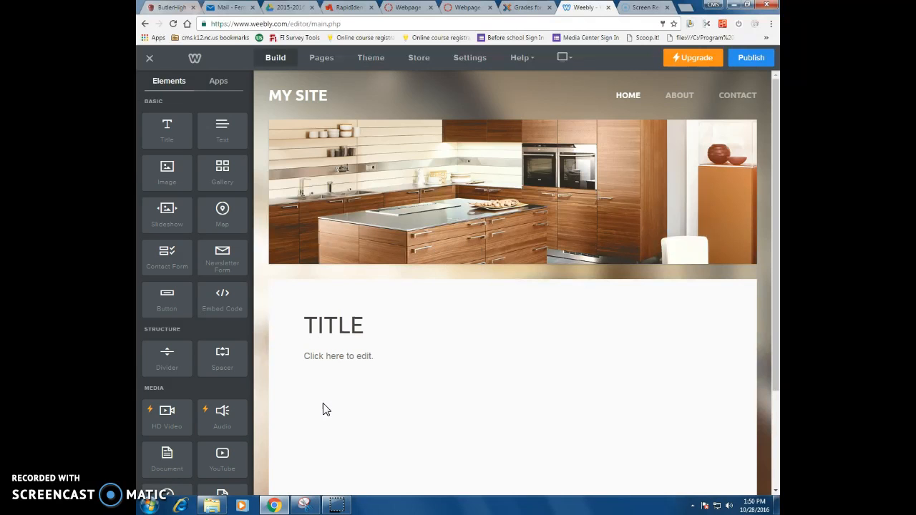
left_click_drag(222, 132, 597, 373)
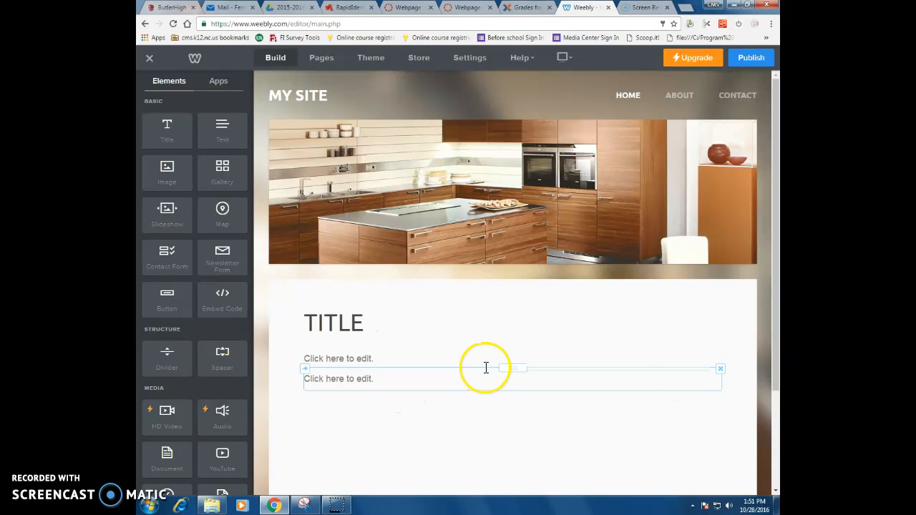
left_click_drag(513, 369, 663, 357)
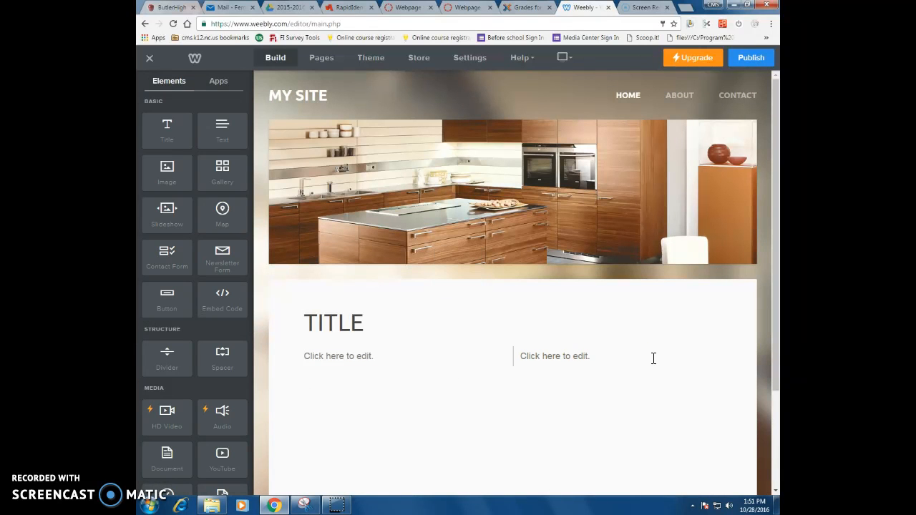
left_click(640, 365)
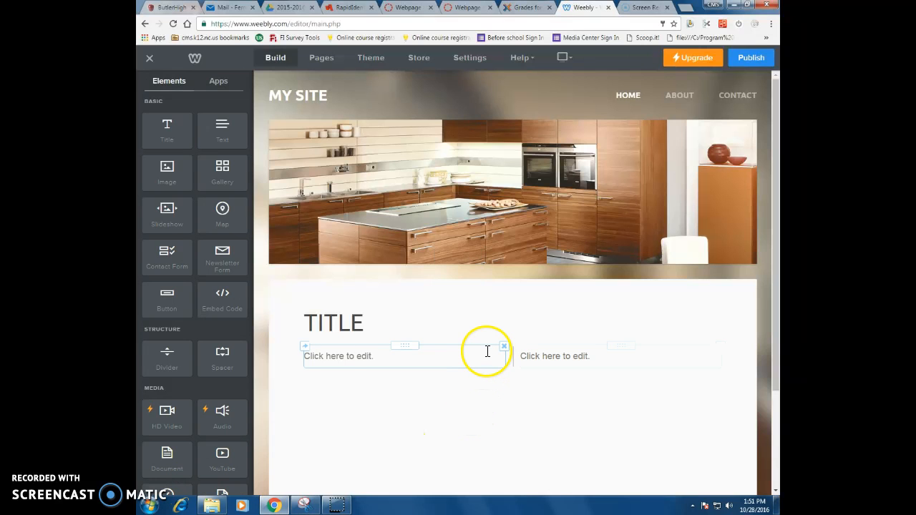
mouse_move(512, 299)
left_mouse_down()
mouse_move(516, 310)
mouse_move(515, 303)
left_mouse_up()
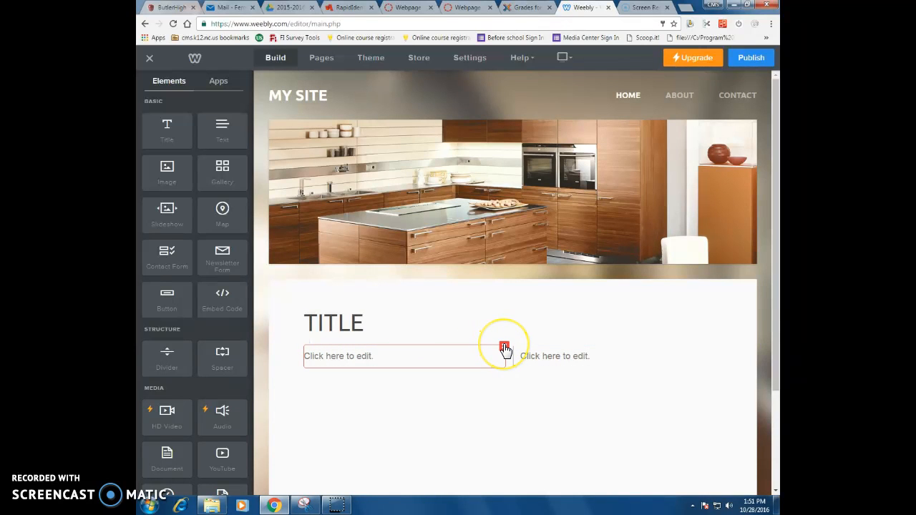
left_click(505, 349)
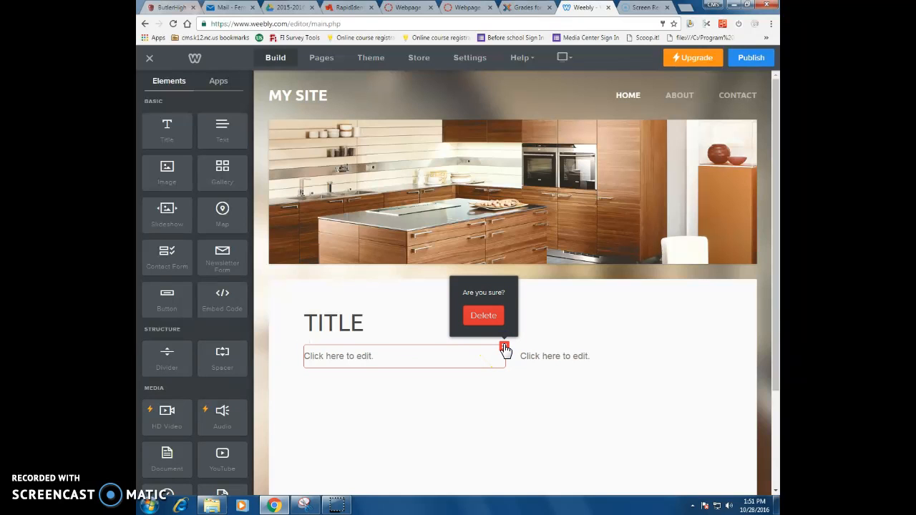
left_click(491, 387)
left_click(485, 373)
left_click(296, 391)
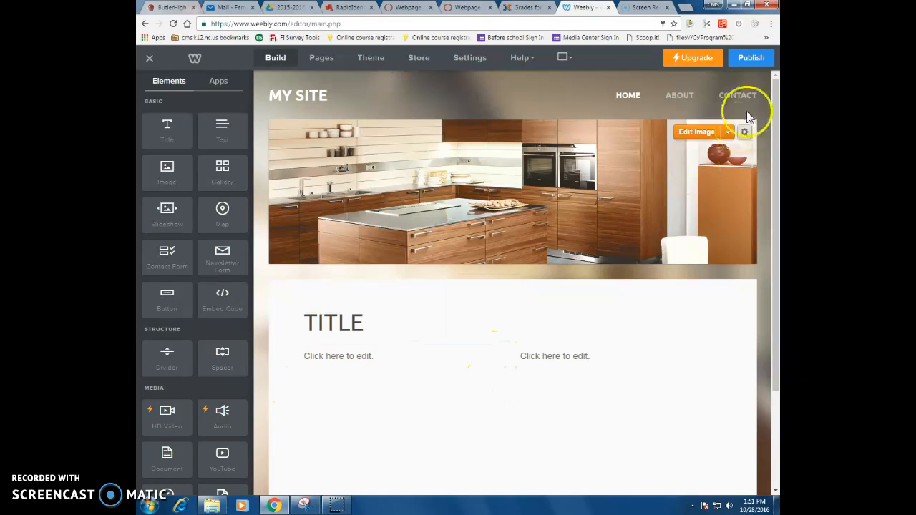
Step: Publish the website and close the publishing confirmation
left_click(745, 63)
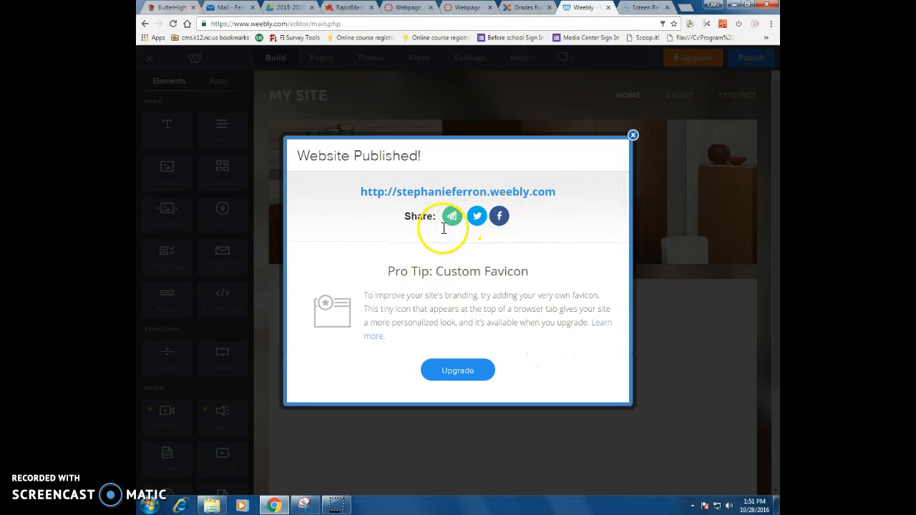
left_click(633, 136)
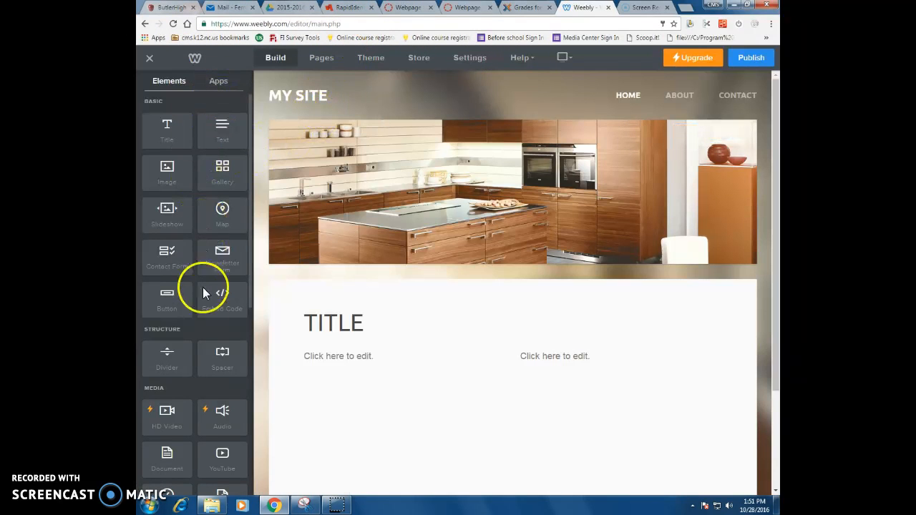
scroll(219, 460, "down", 5)
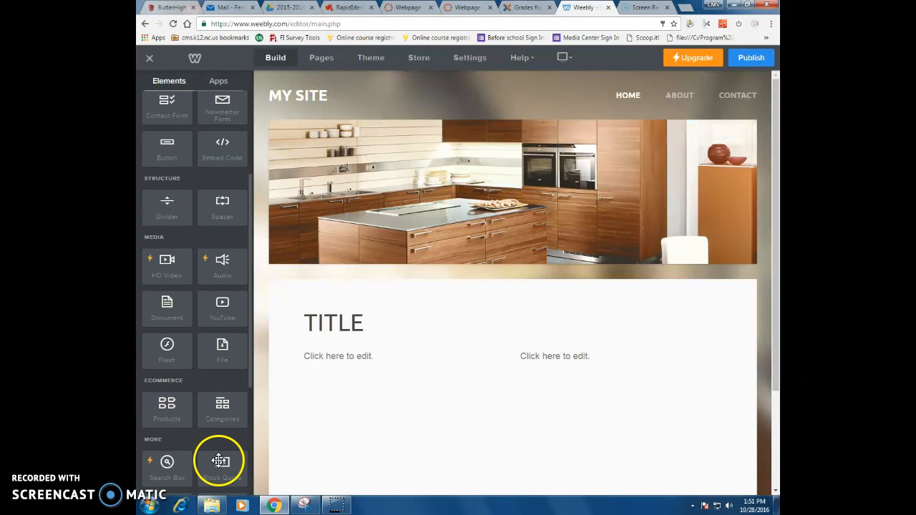
scroll(221, 466, "up", 5)
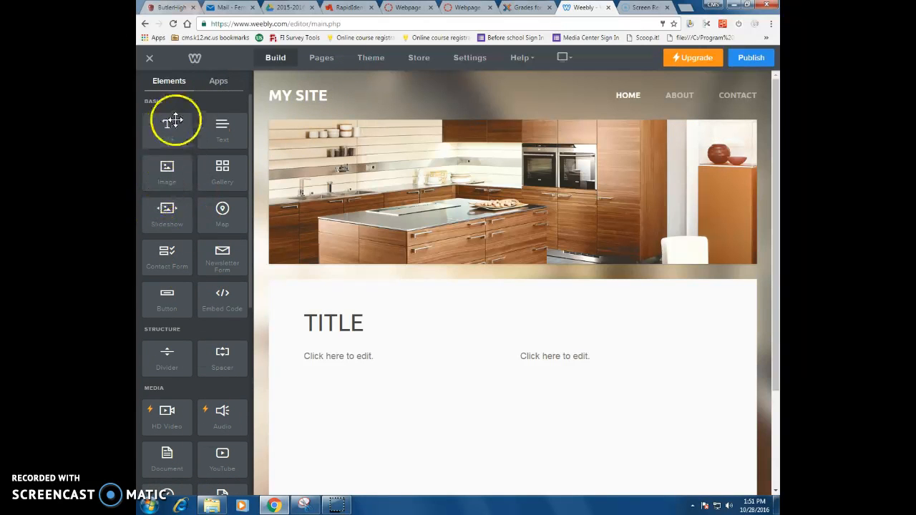
left_click(307, 92)
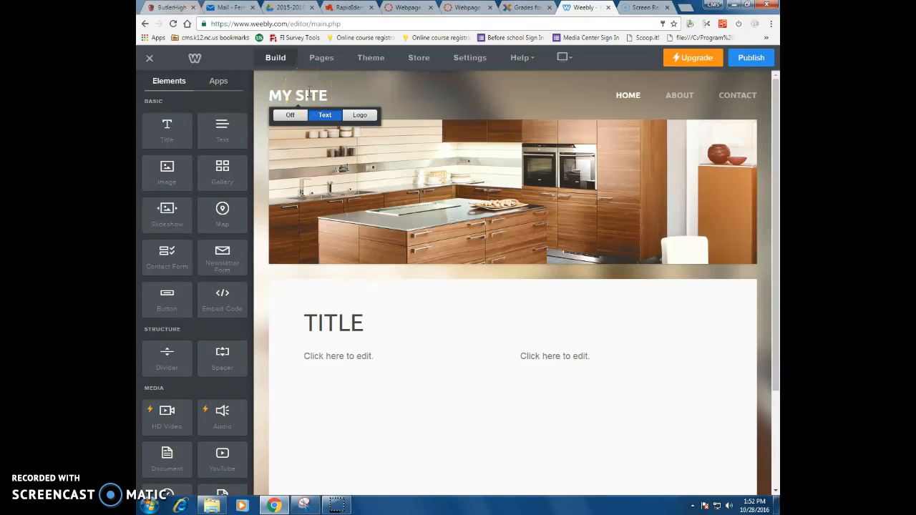
left_click(327, 91)
left_click(297, 93)
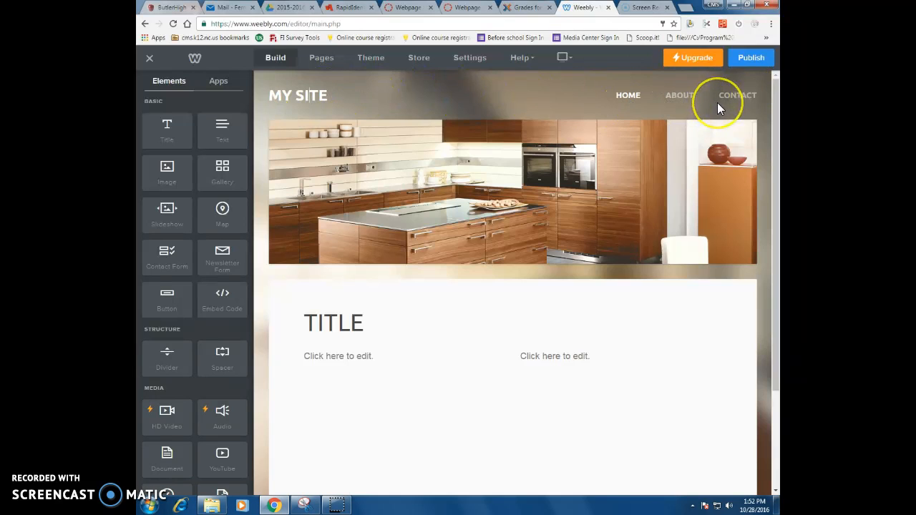
Step: Add a new standard page to the site and view its visibility setting
left_click(322, 59)
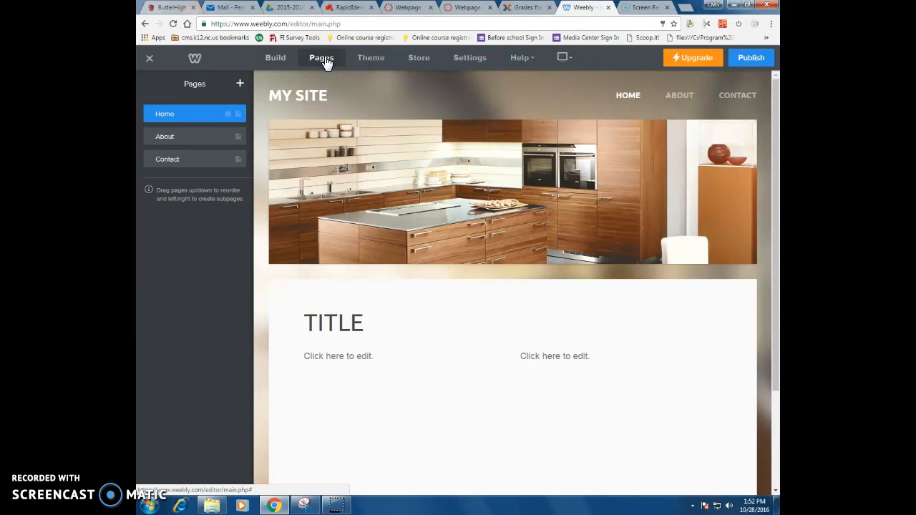
left_click(241, 84)
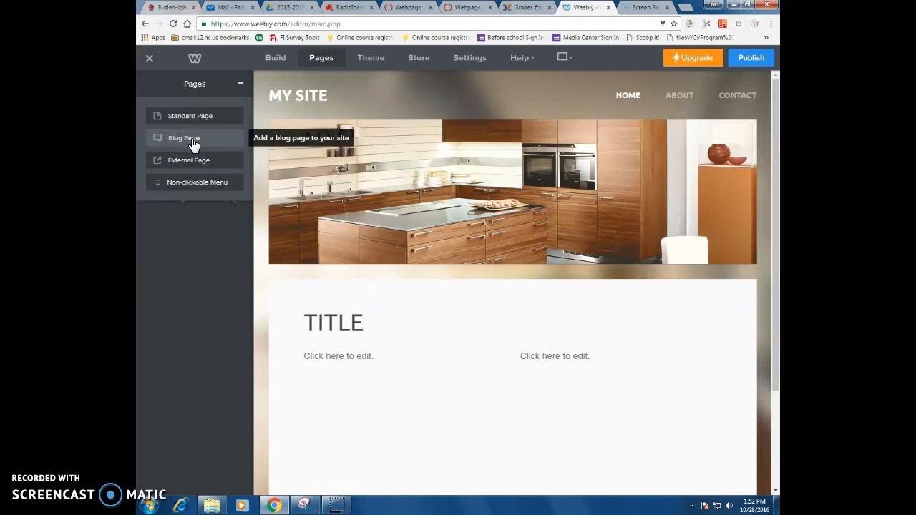
left_click(194, 165)
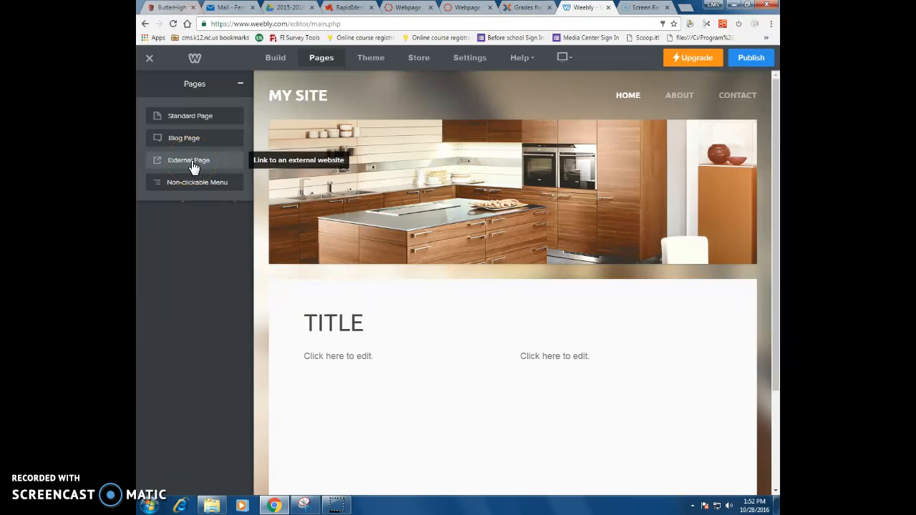
left_click(198, 189)
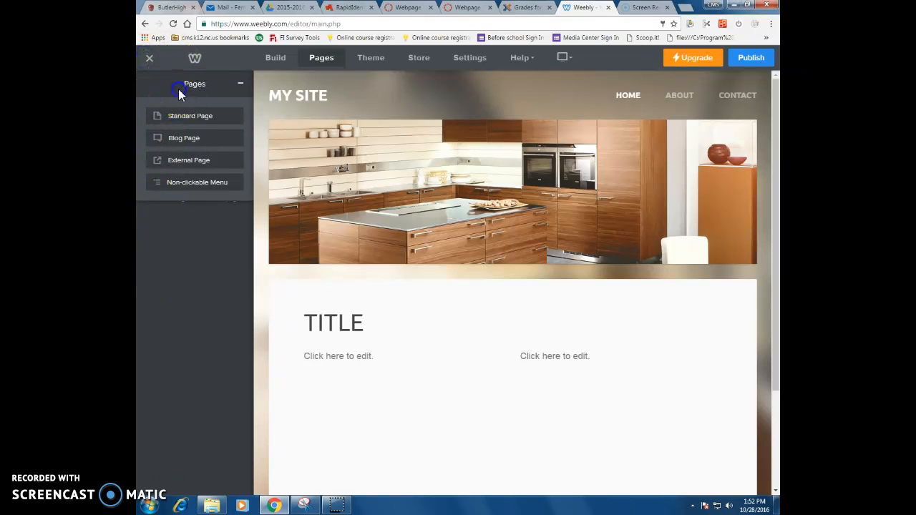
left_click(172, 118)
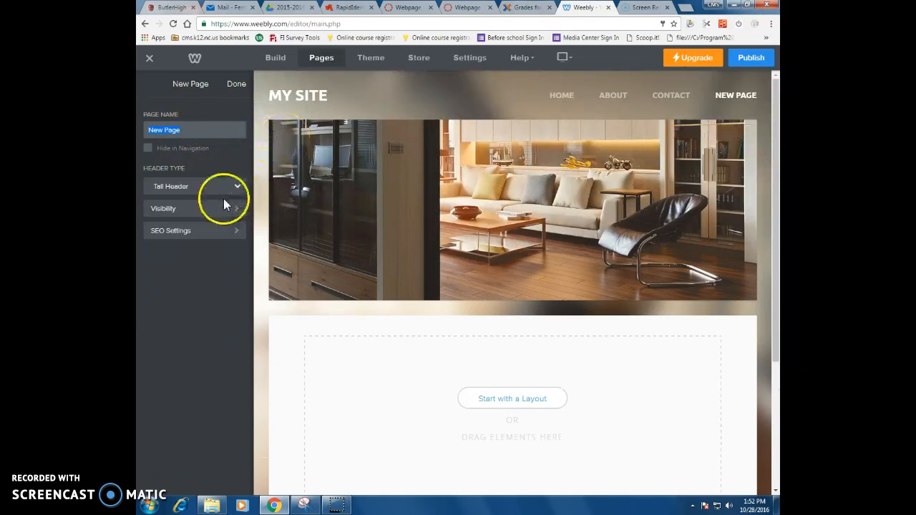
left_click(192, 211)
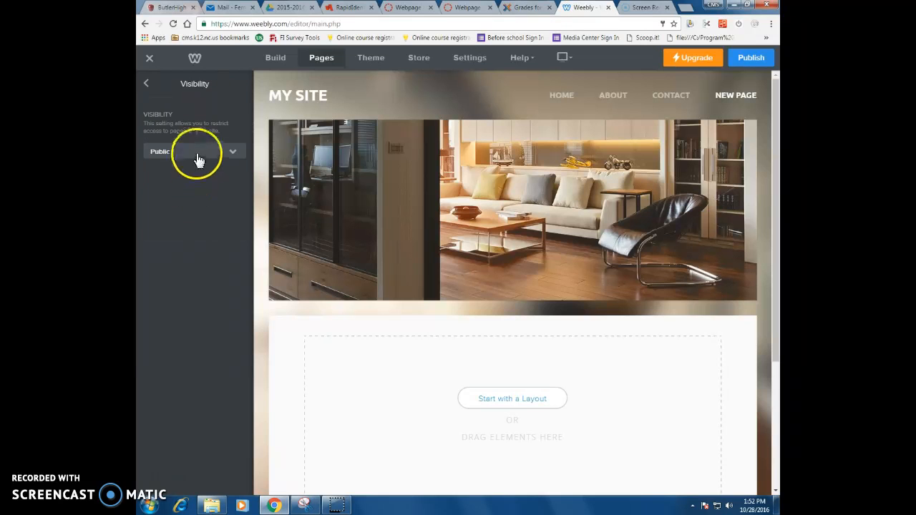
left_click(148, 86)
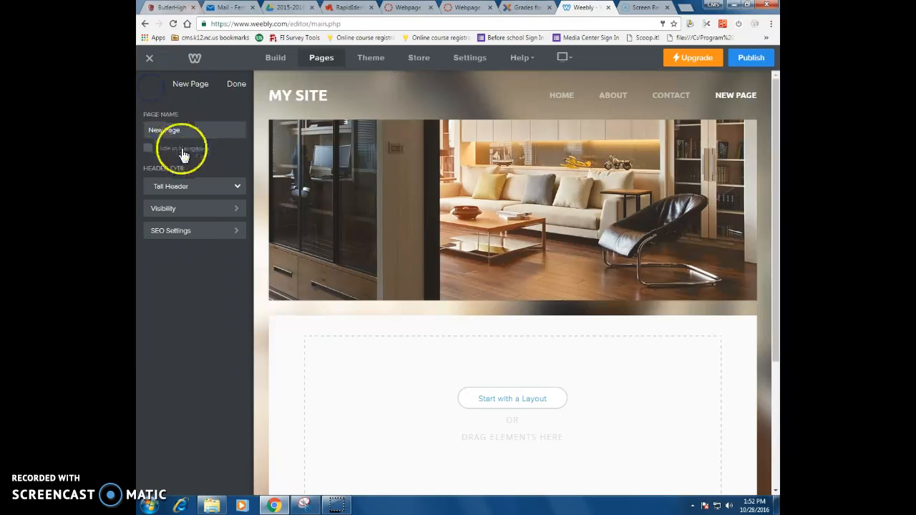
Step: Try the Short Header, No Header and Splash header types on the new page
left_click(178, 188)
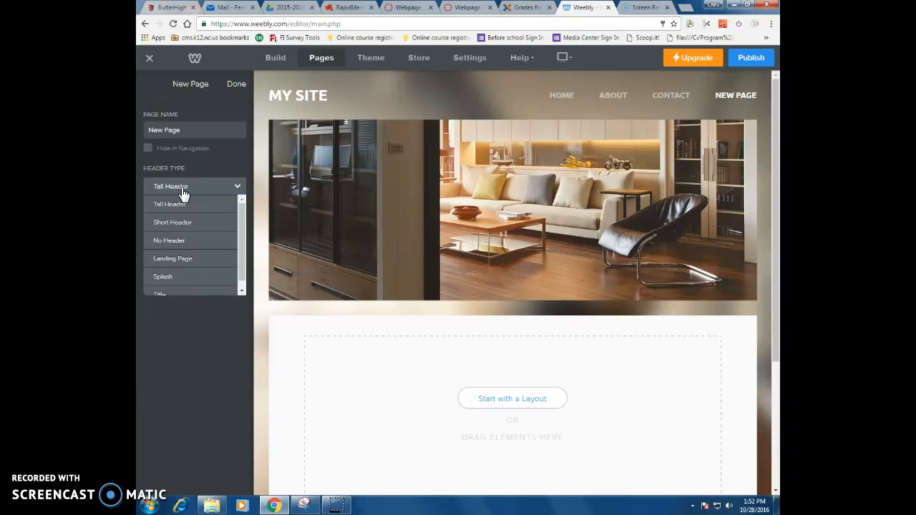
left_click(191, 226)
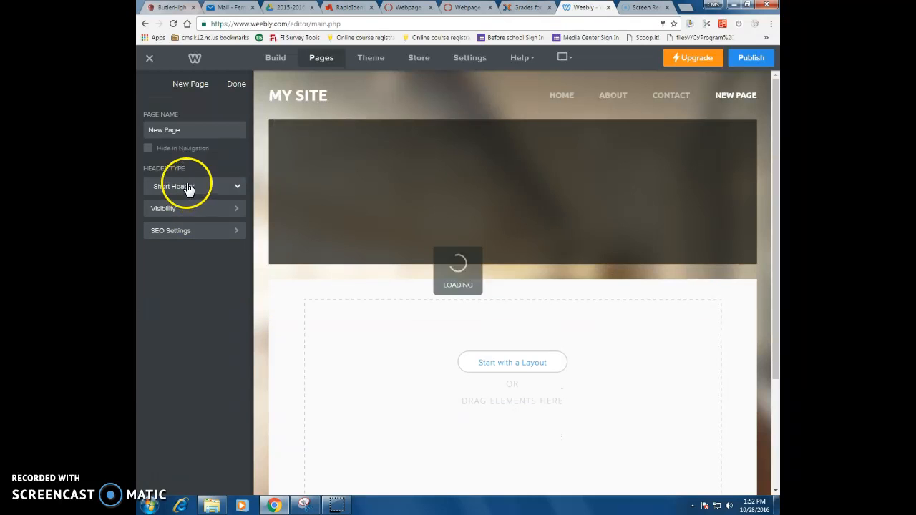
left_click(188, 187)
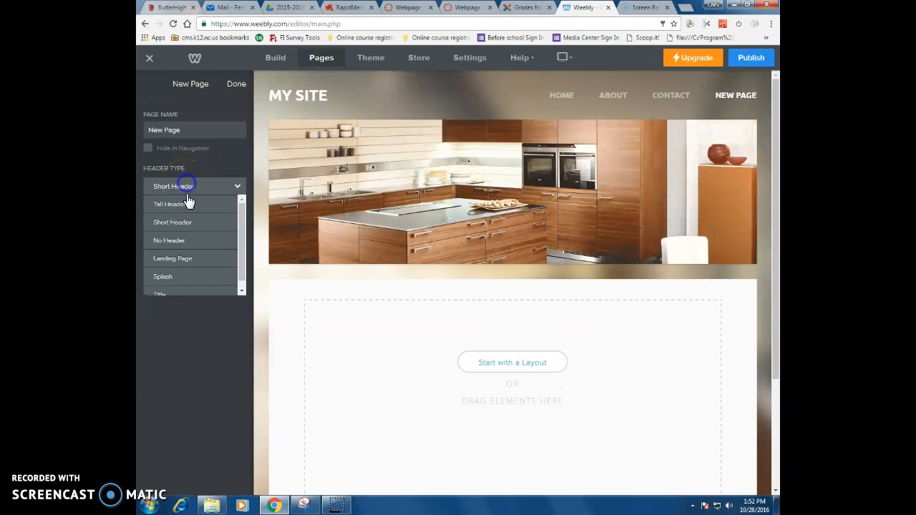
left_click(188, 245)
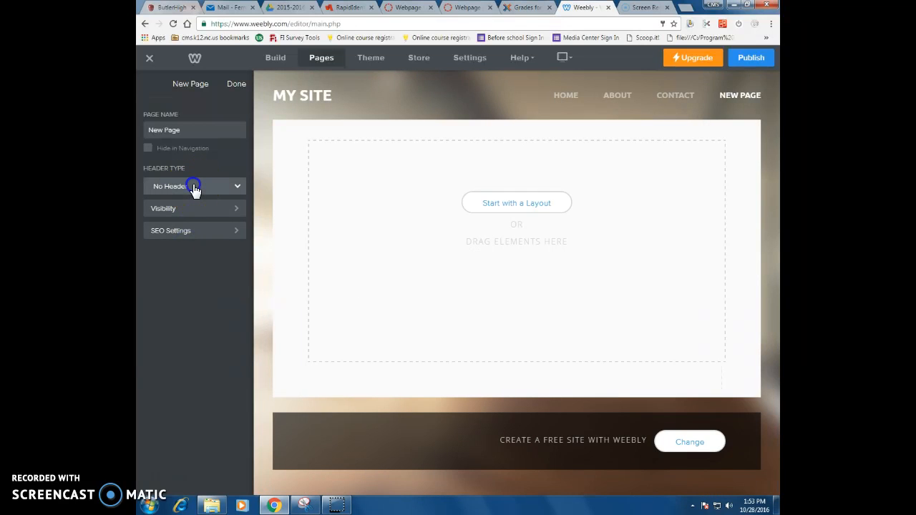
left_click(193, 188)
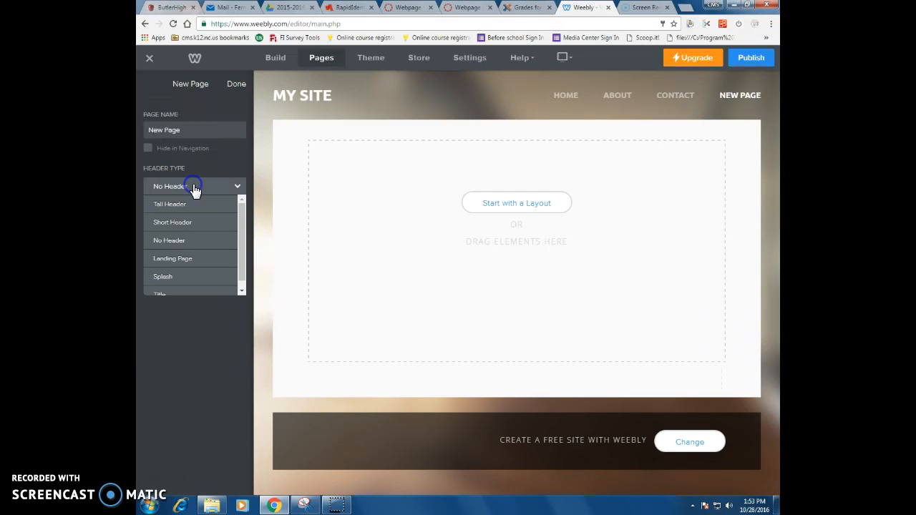
left_click(183, 271)
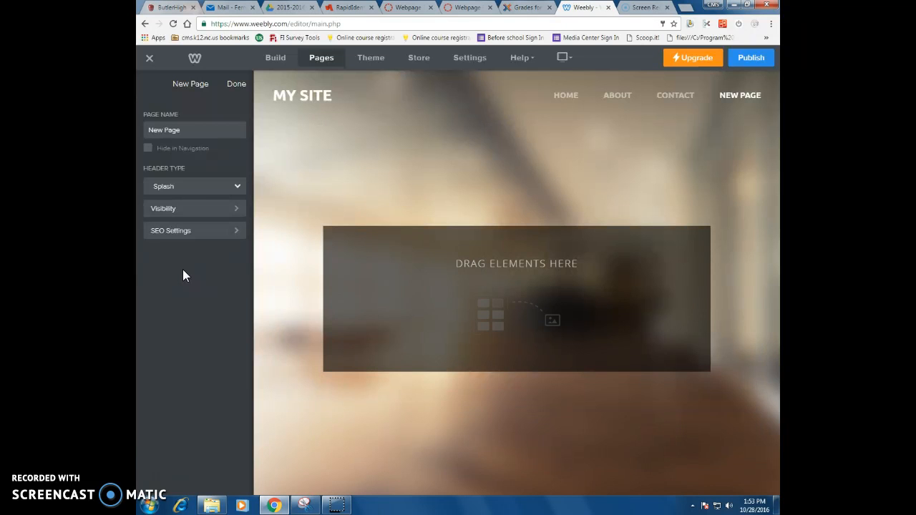
Step: Set the new page's header type to Title and finish editing its page settings
left_click(172, 185)
left_click(183, 288)
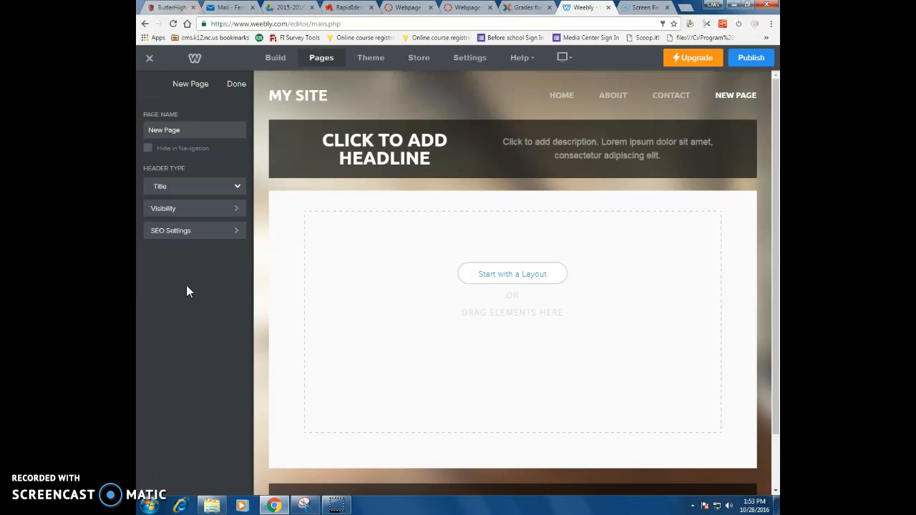
left_click(236, 84)
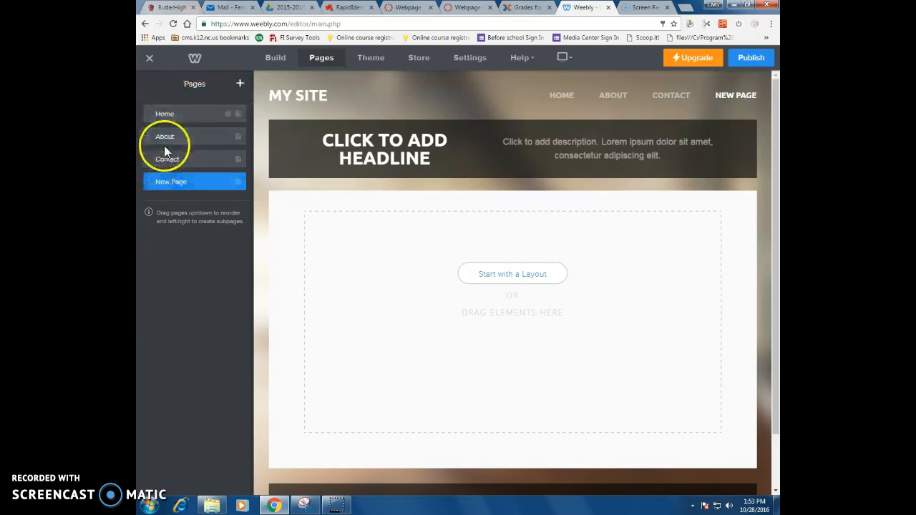
Step: Try moving the About page within the page list and return it to its place below Home
left_click_drag(153, 137, 163, 158)
left_click_drag(174, 137, 154, 137)
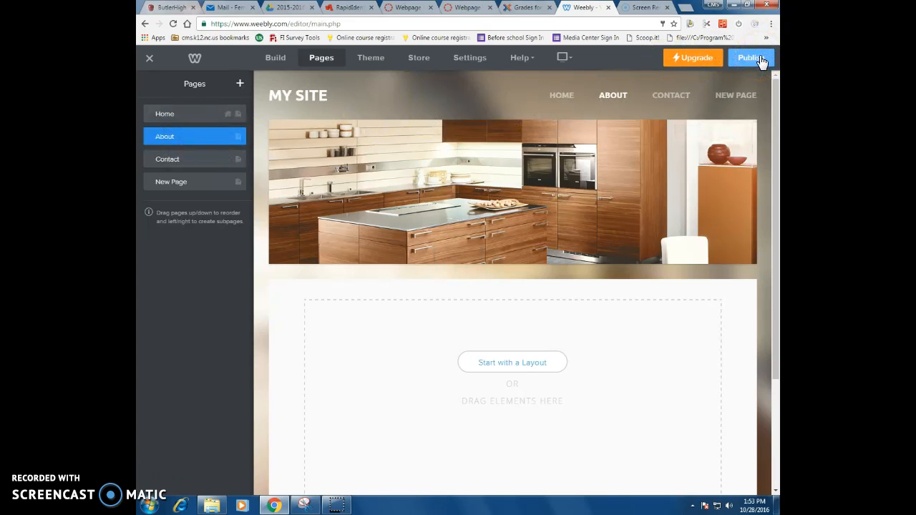
Step: Rename the About page to Syllabus and make a copy of it
left_click(203, 136)
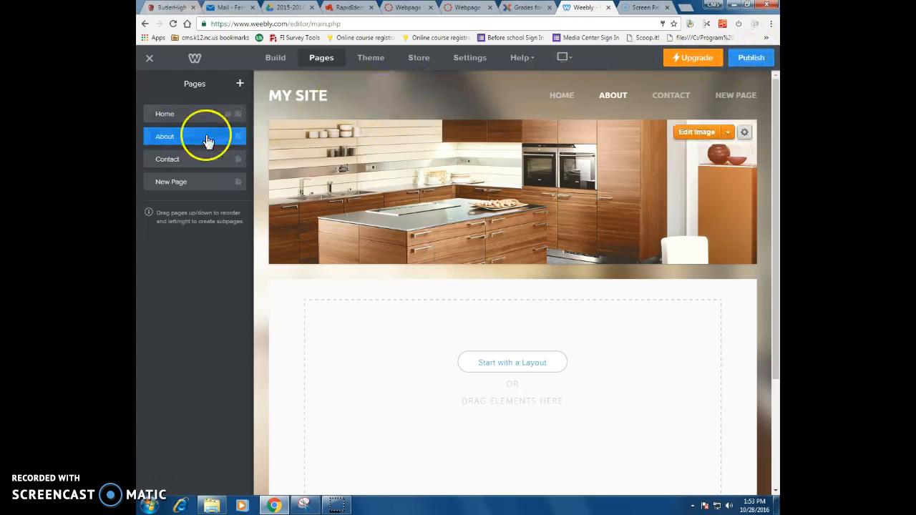
double_click(181, 130)
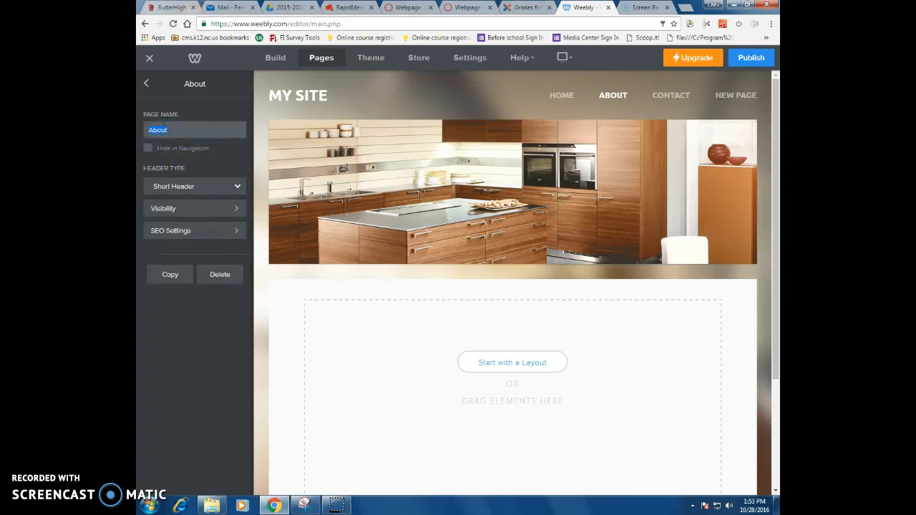
type("Syllabus")
left_click(181, 276)
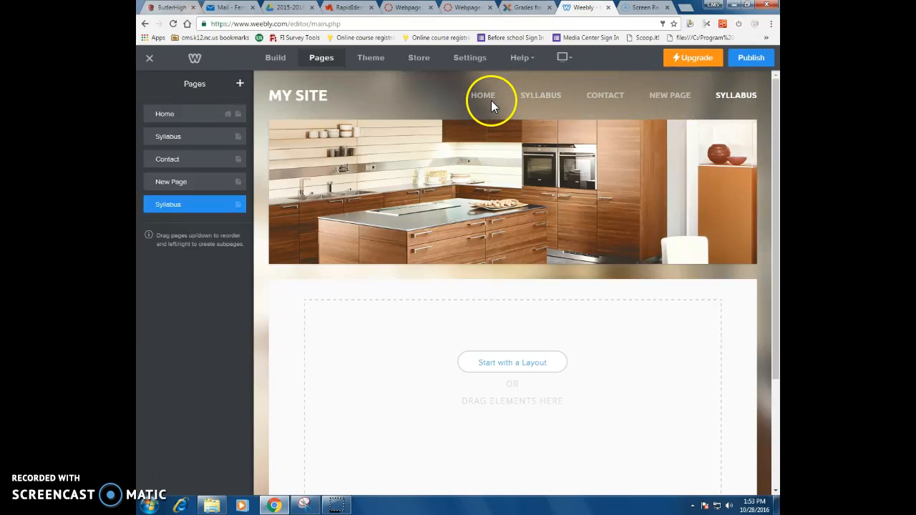
Step: Move the copied Syllabus page directly below Home in the page order
left_click_drag(159, 202, 150, 135)
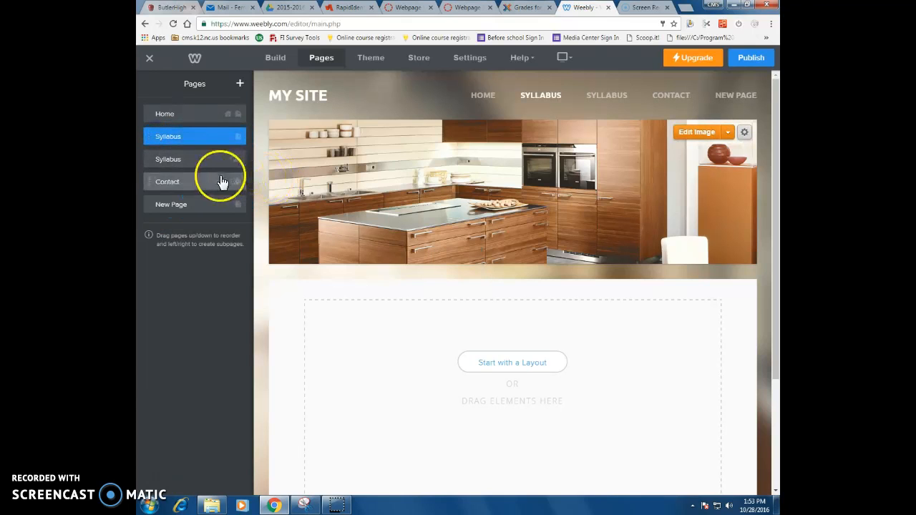
left_click_drag(241, 164, 152, 136)
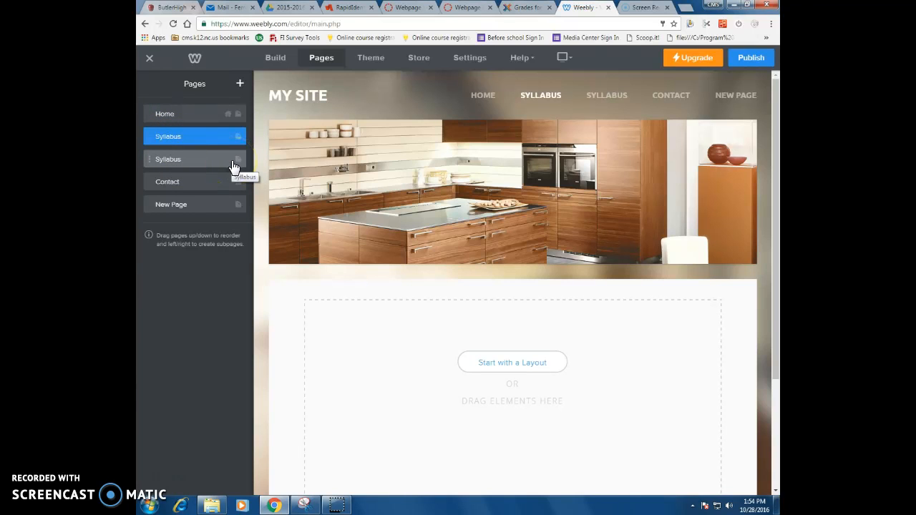
Step: Publish the website with the updated pages
left_click(752, 59)
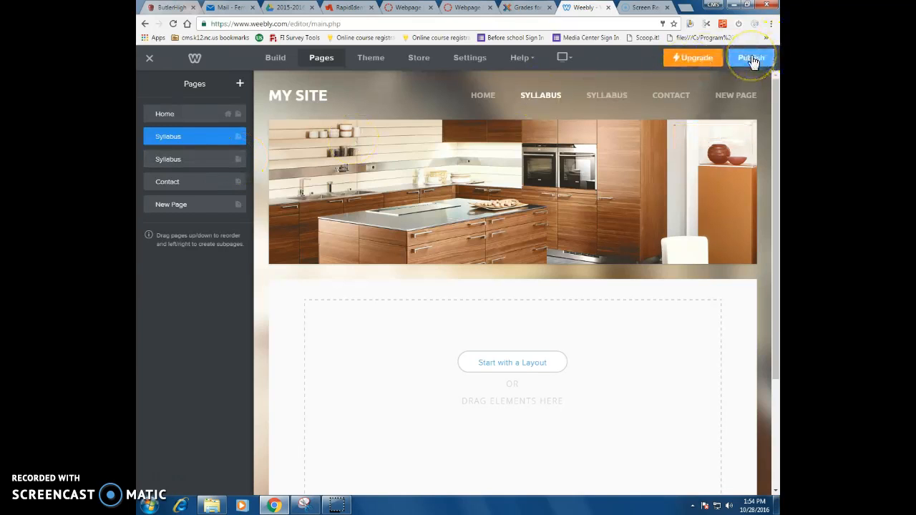